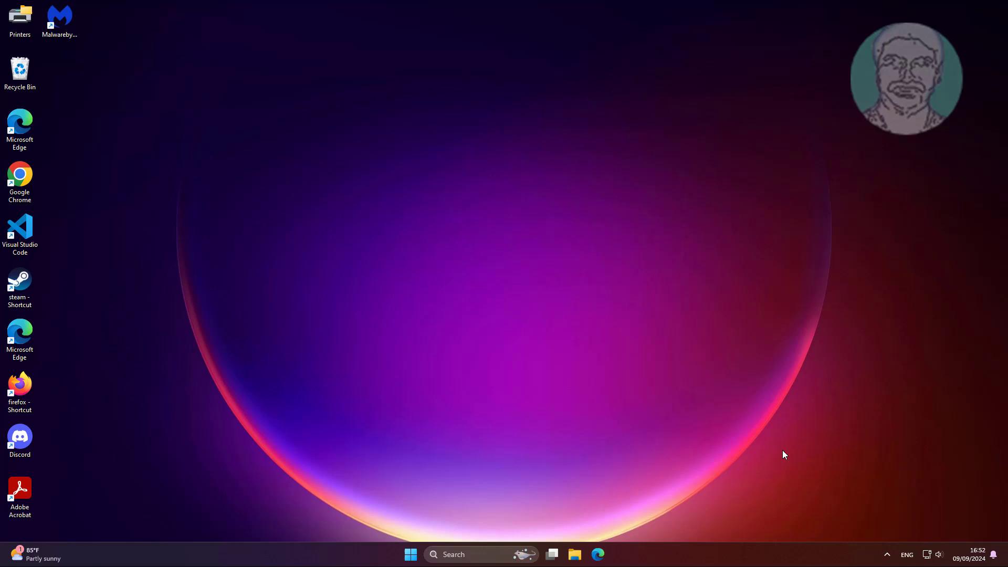
- Open Control Panel's Network Connections list via Network and Sharing Centre, showing Ethernet0
left_click(463, 554)
type("cont")
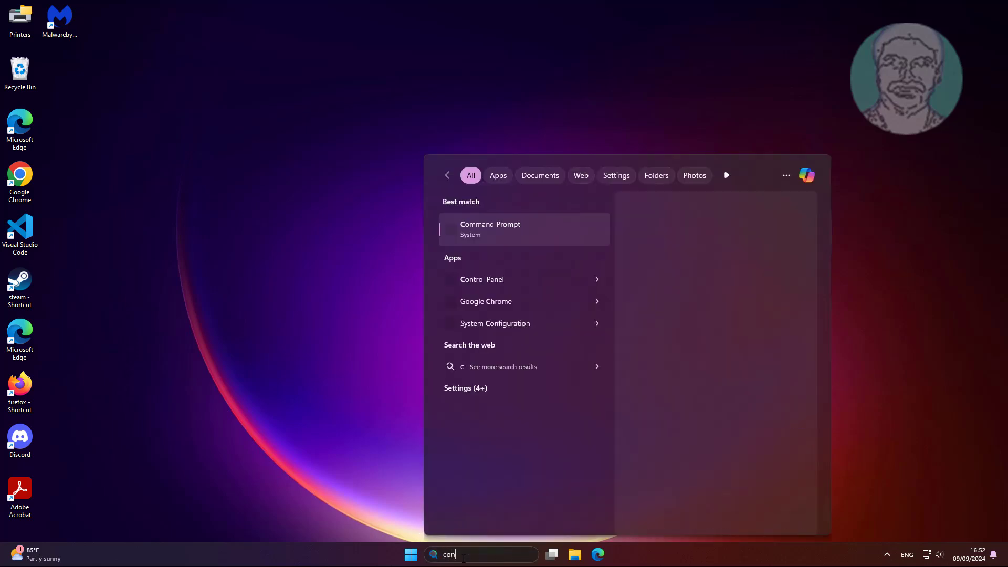
type("rol panel")
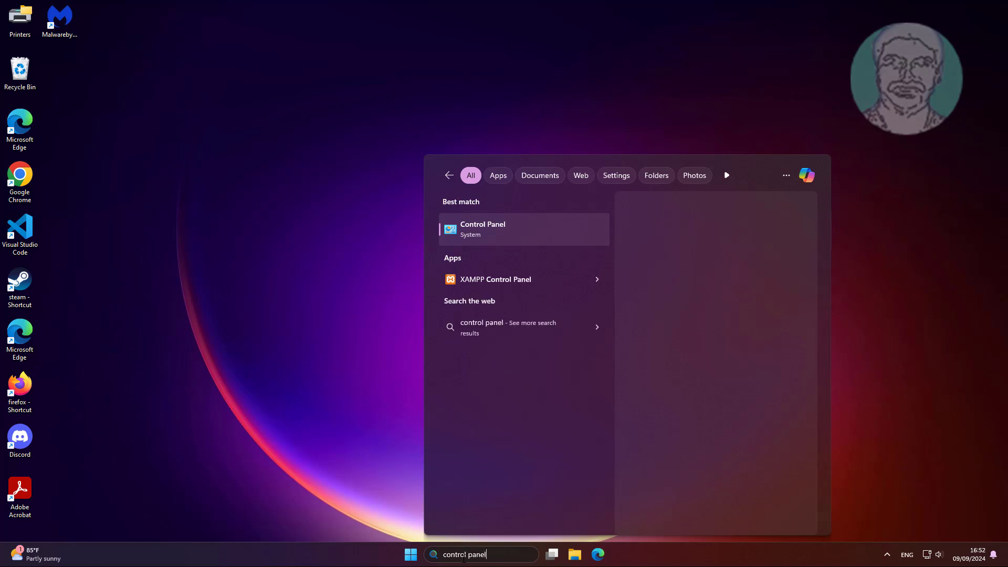
left_click(480, 224)
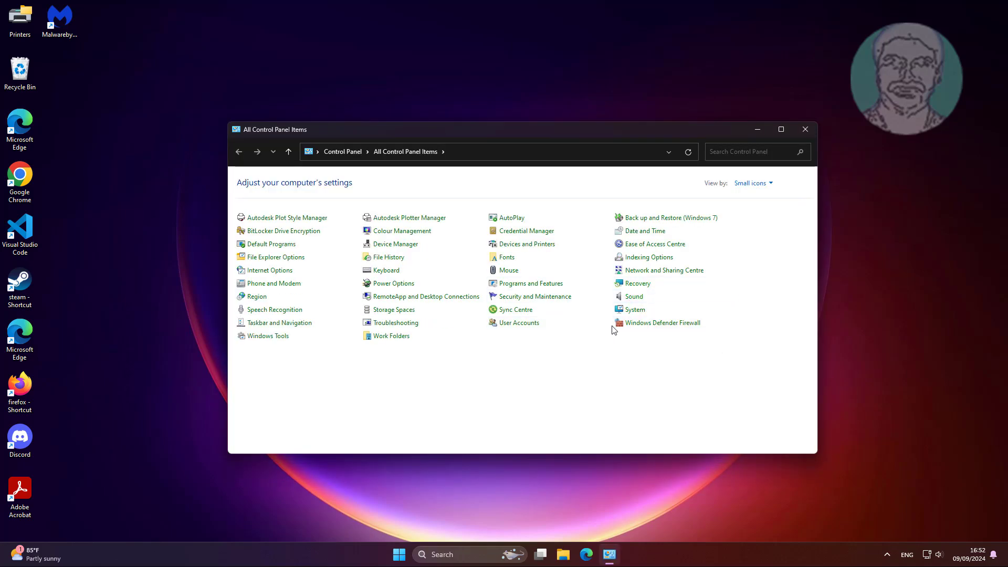
left_click(665, 272)
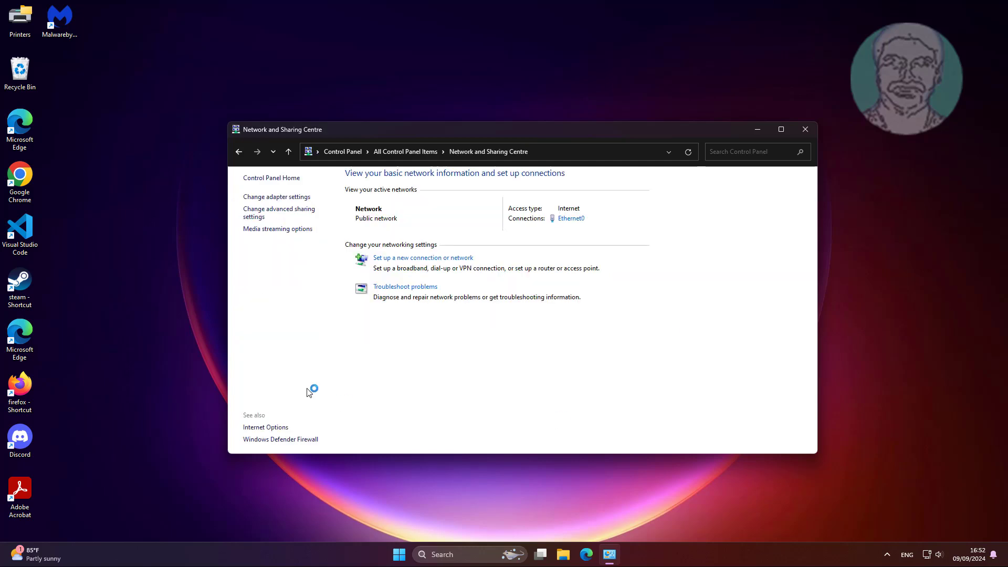
left_click(297, 198)
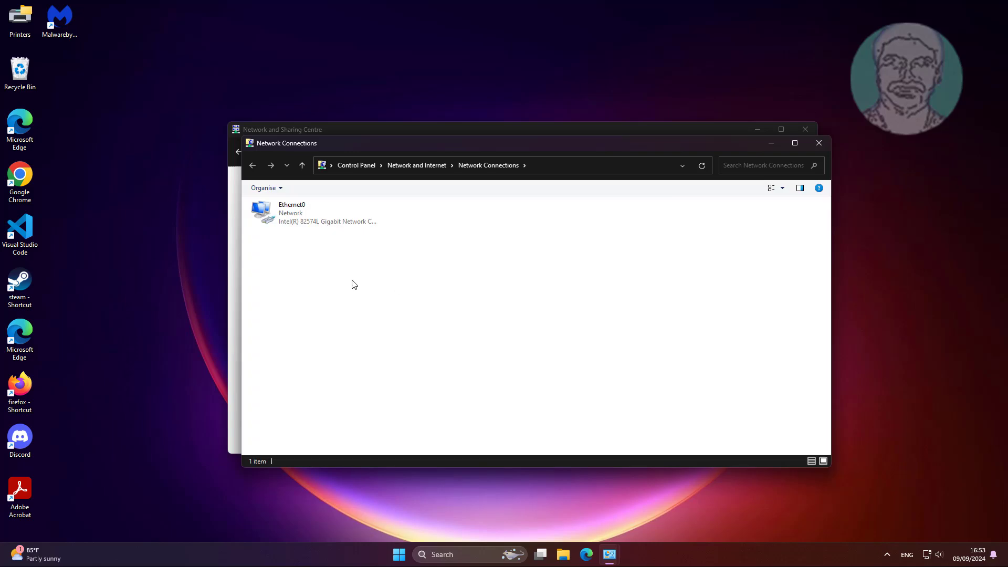
key("Return")
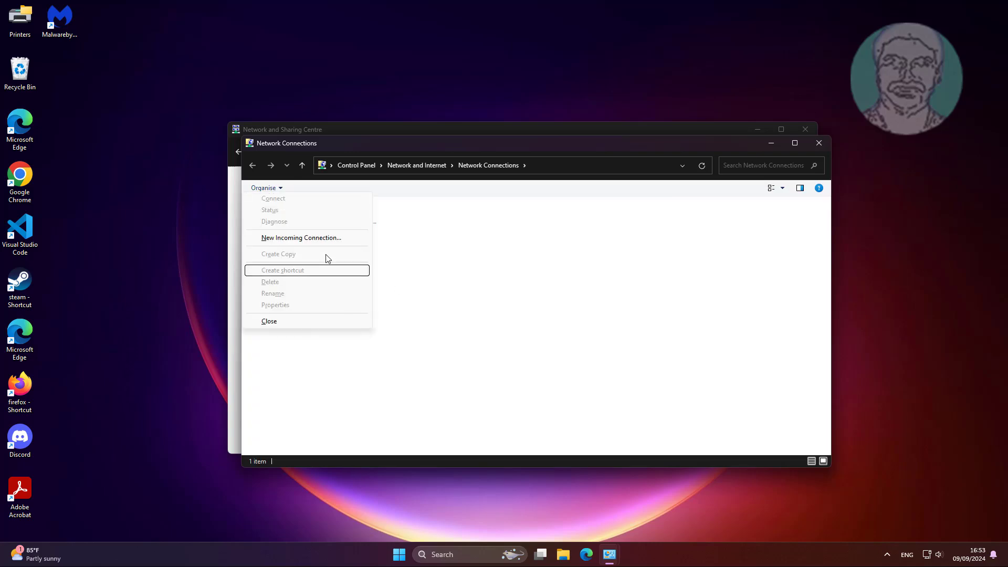
- Start a new incoming connection and create a new vpn user account
left_click(320, 243)
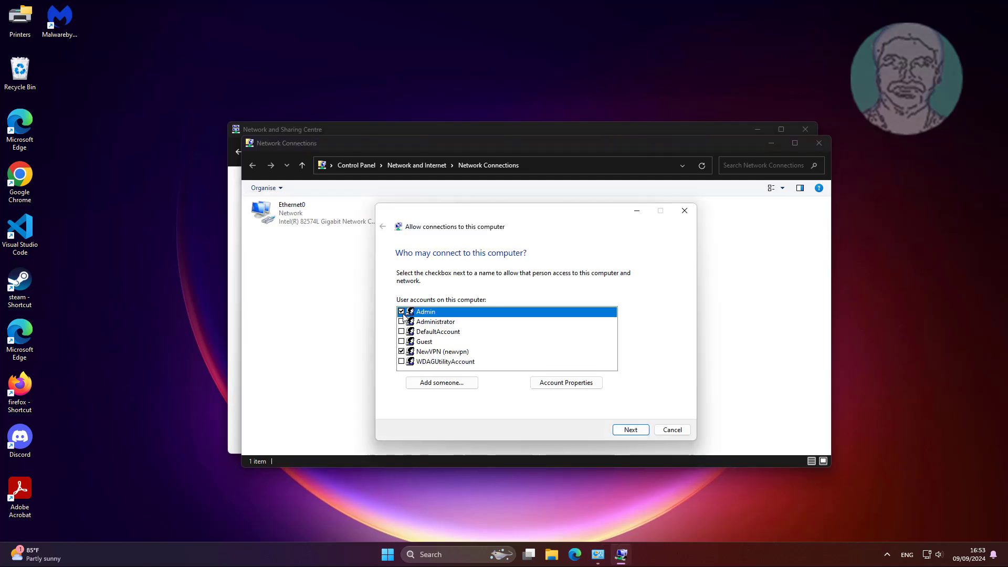
left_click(402, 351)
left_click(434, 383)
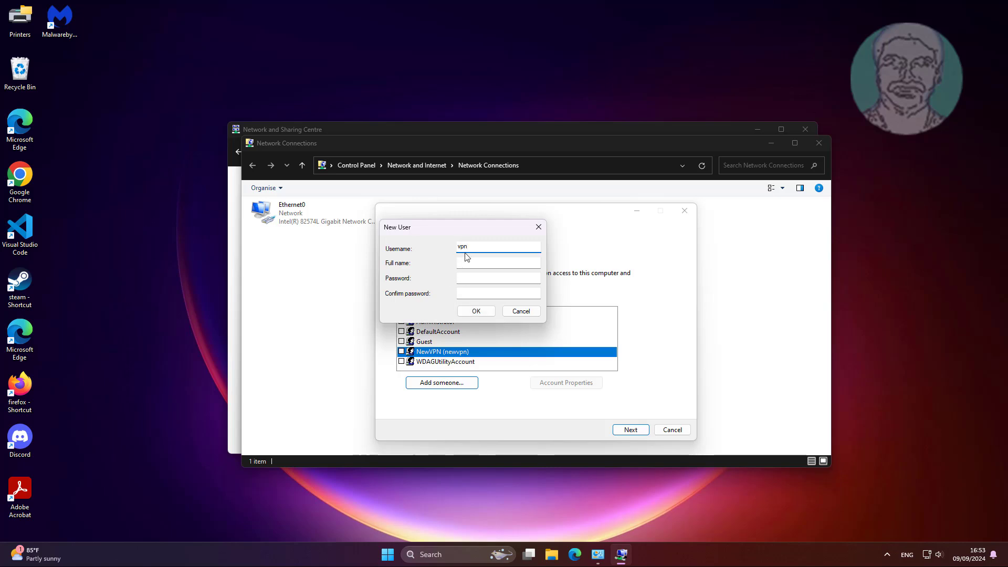
key("Tab")
key("Tab")
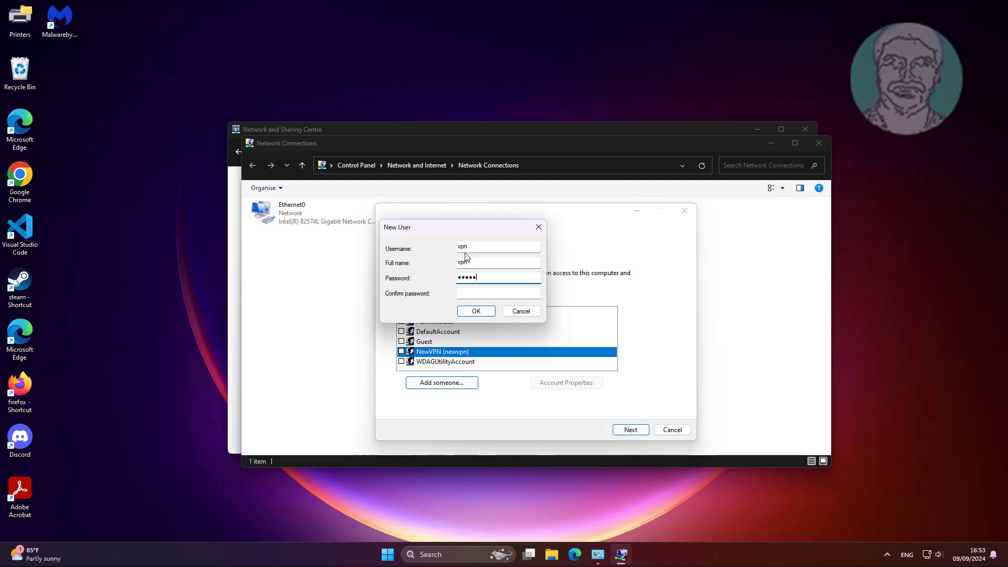
key("Tab")
left_click(476, 311)
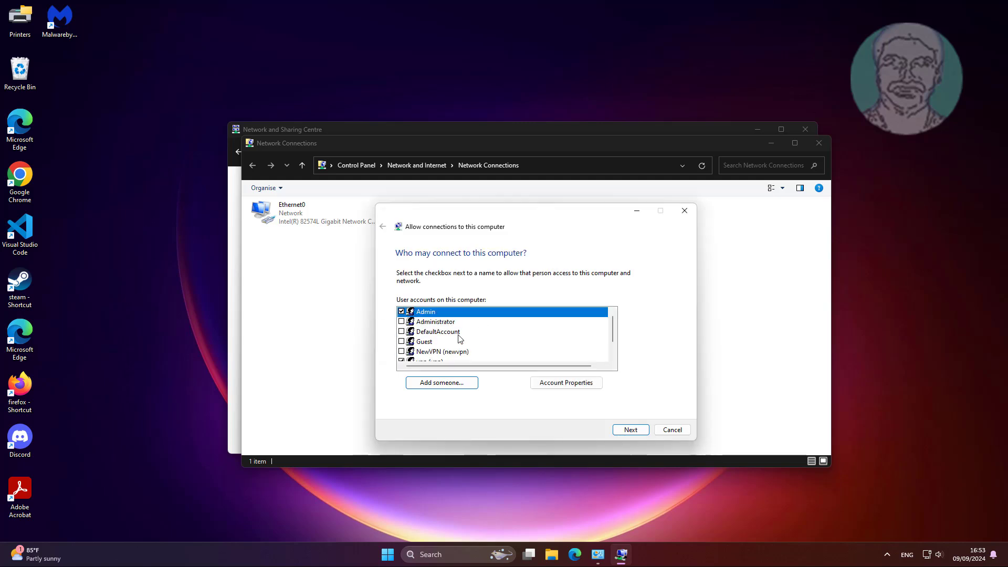
- Grant the vpn account incoming access through the Internet
scroll(460, 339, "down", 1)
left_click(429, 344)
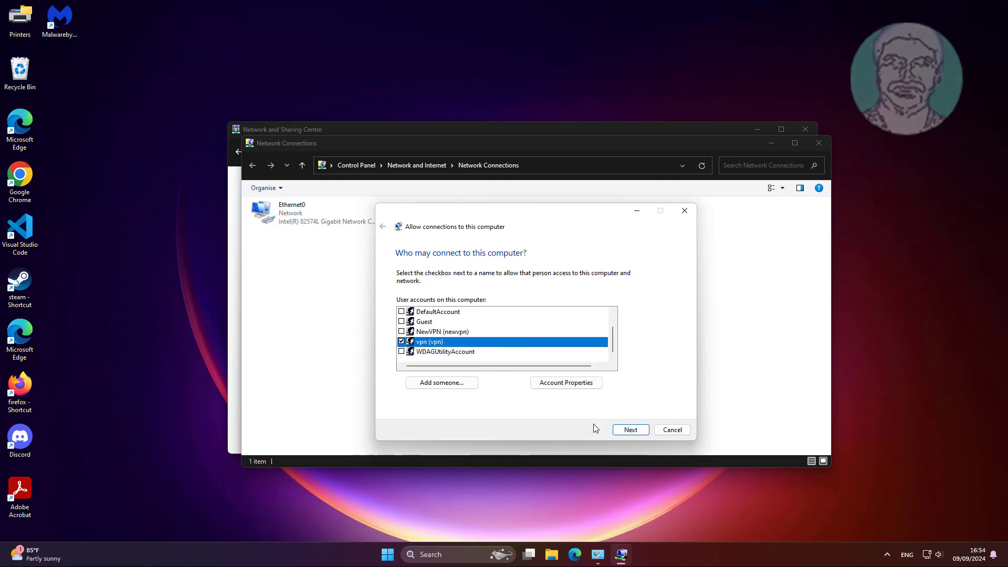
left_click(630, 429)
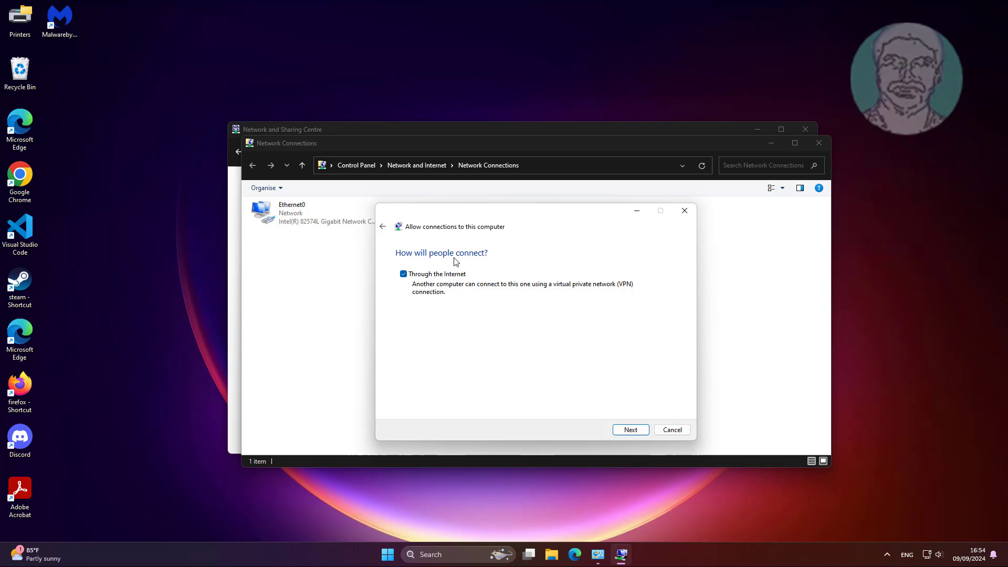
left_click(643, 429)
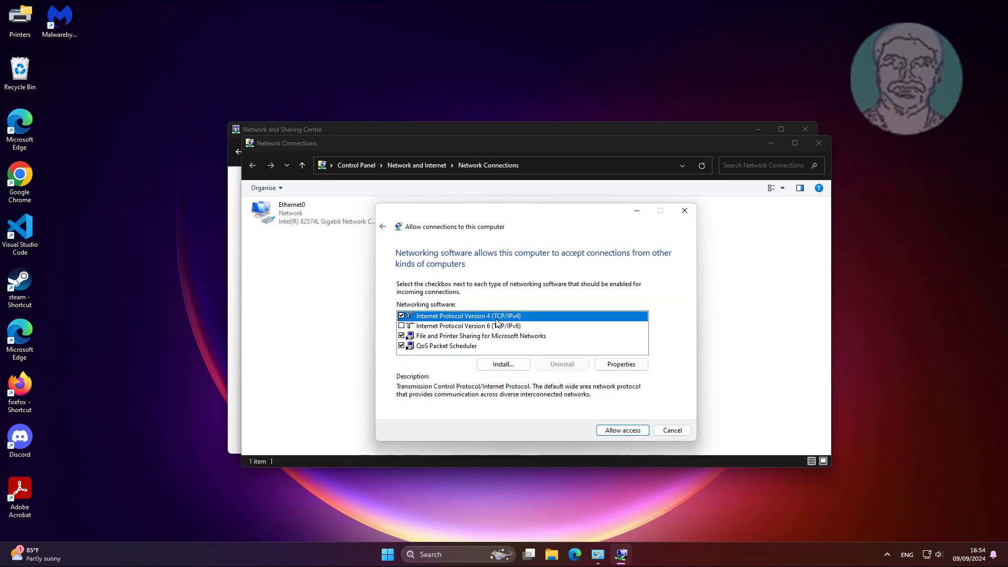
left_click(617, 430)
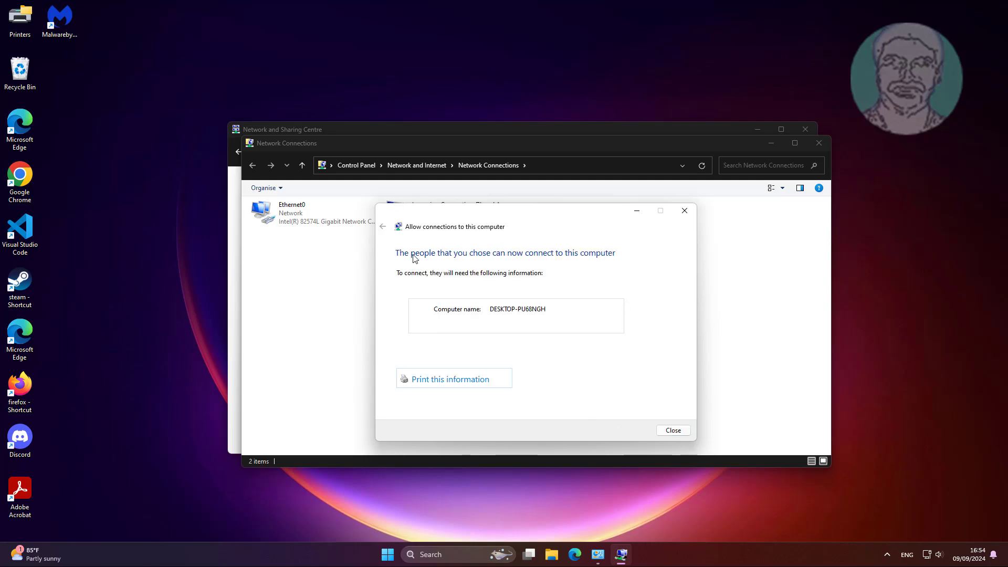
- Close the wizard, select Incoming Connections, and open Windows Defender Firewall
left_click(667, 432)
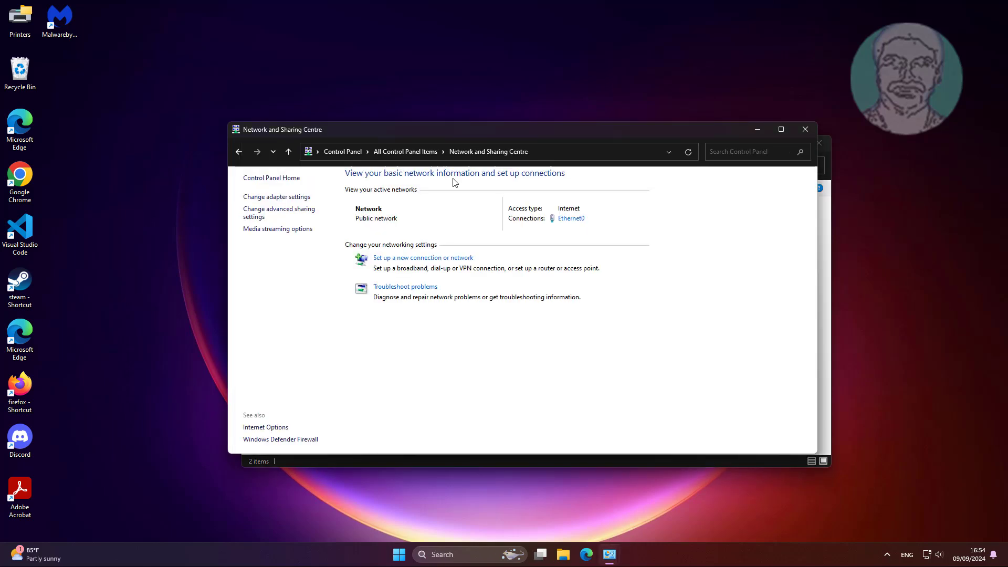
left_click(261, 197)
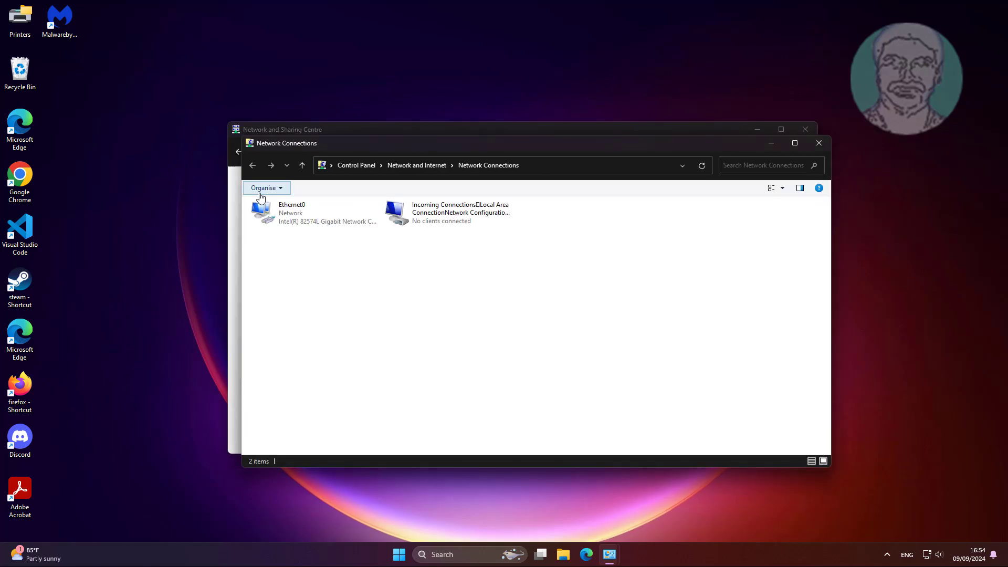
left_click(467, 219)
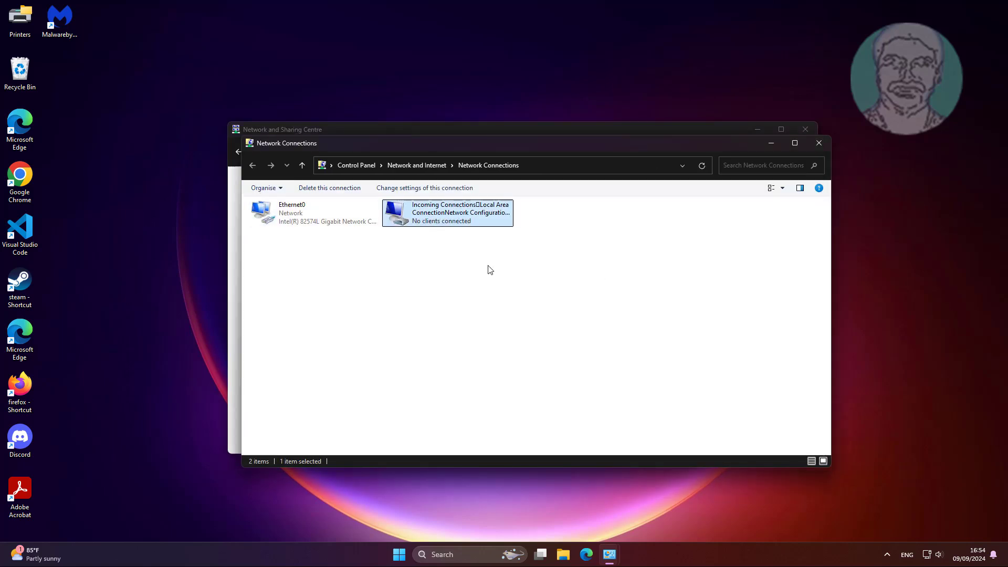
left_click(469, 556)
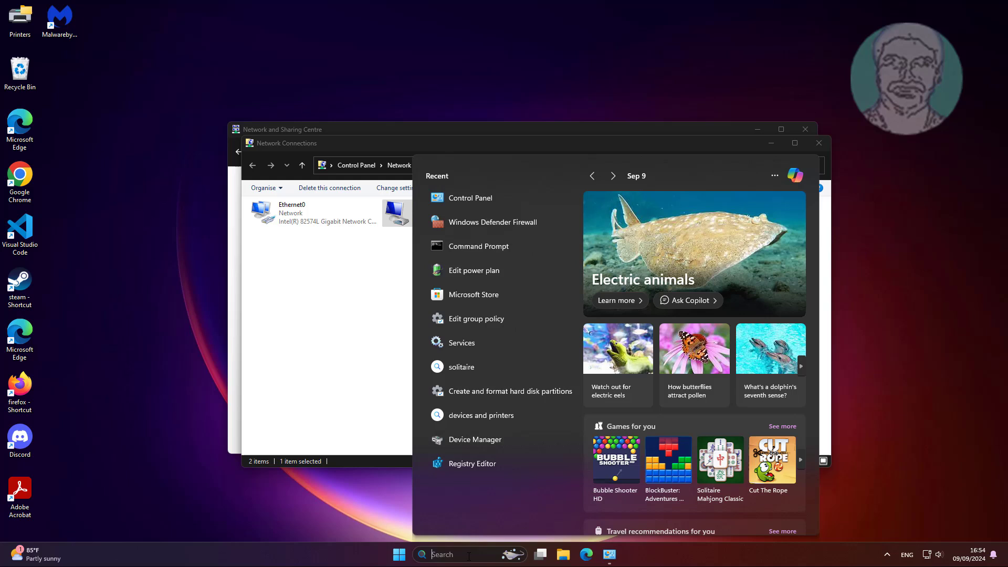
type("windows d")
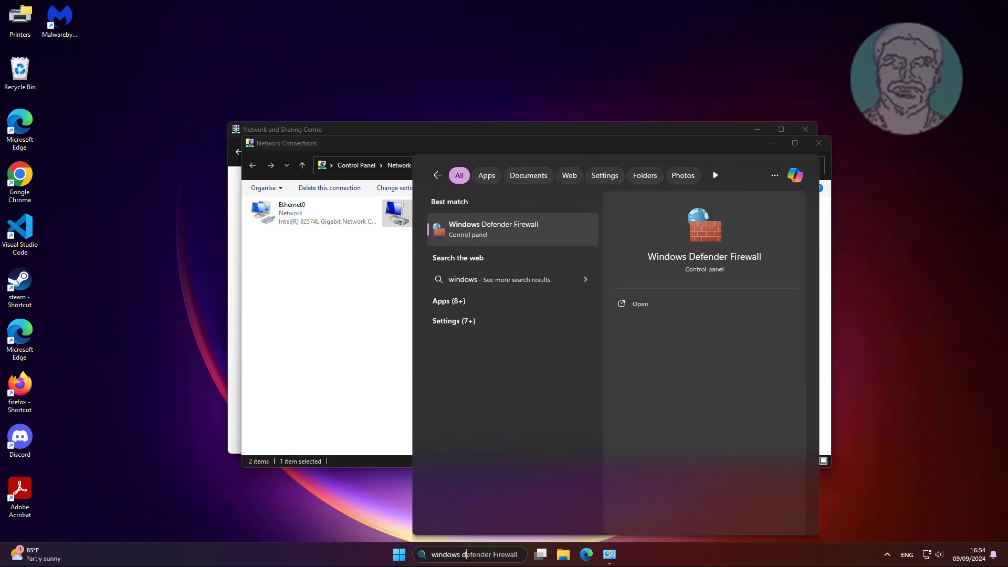
type("efender f")
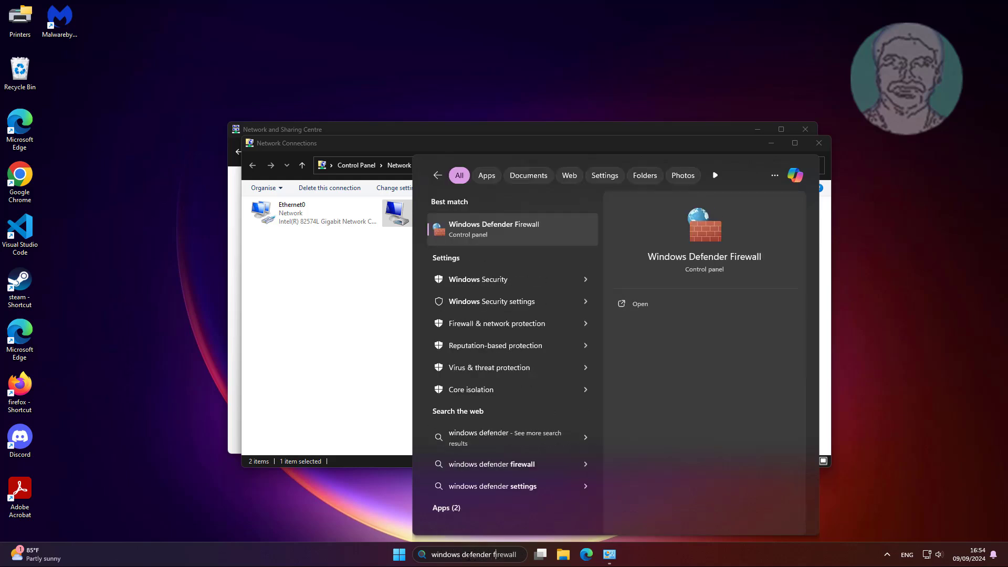
type("irewall")
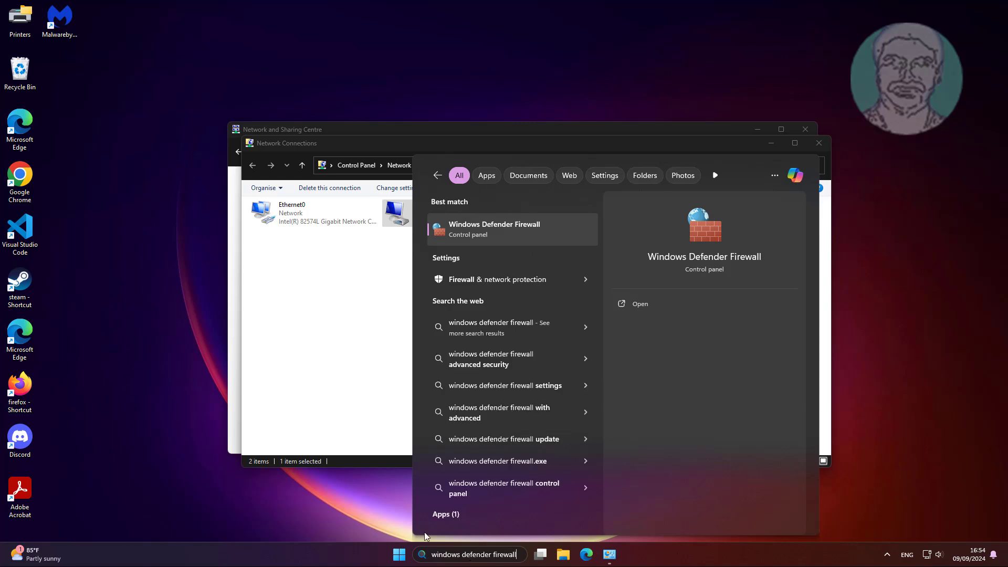
left_click(482, 225)
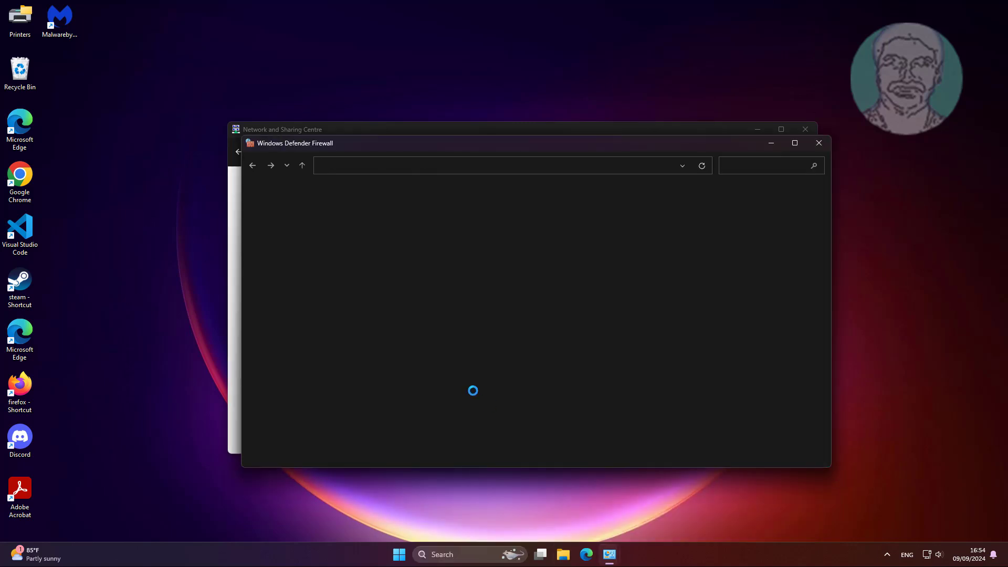
- Allow Routing and Remote Access through the firewall on Private and Public networks
left_click(299, 220)
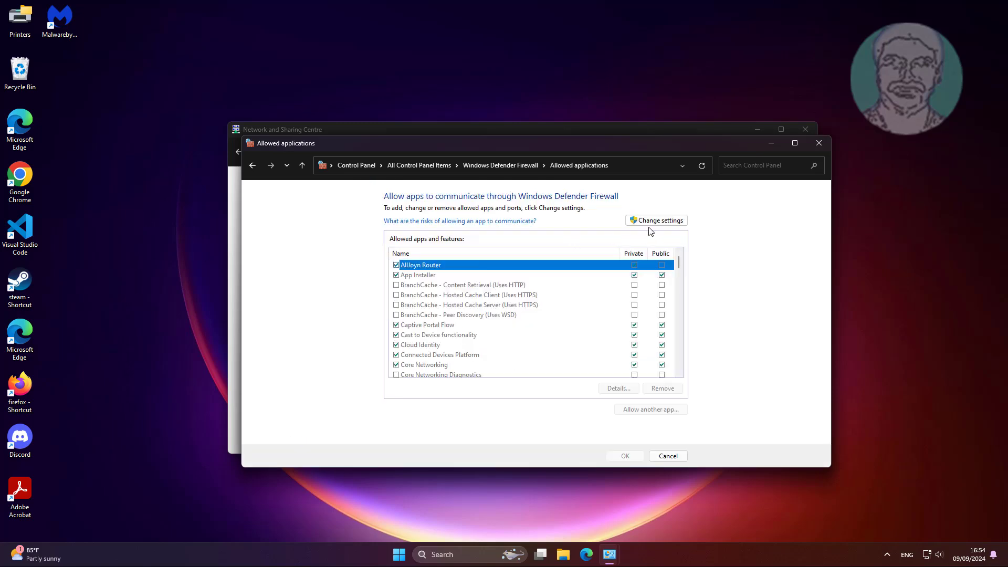
left_click(654, 221)
scroll(503, 336, "down", 3)
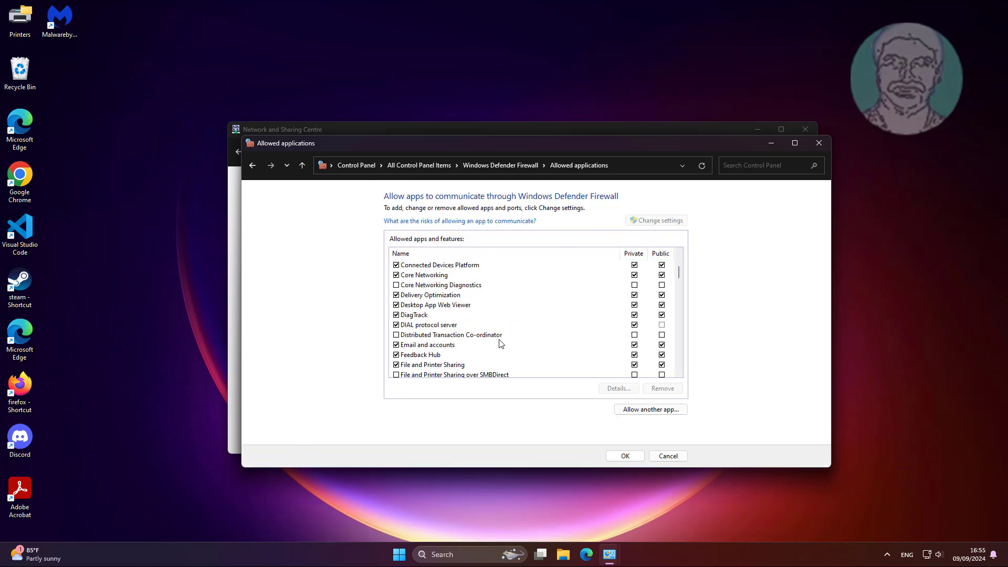
scroll(500, 342, "down", 3)
scroll(500, 342, "down", 4)
scroll(500, 344, "down", 3)
scroll(501, 344, "down", 2)
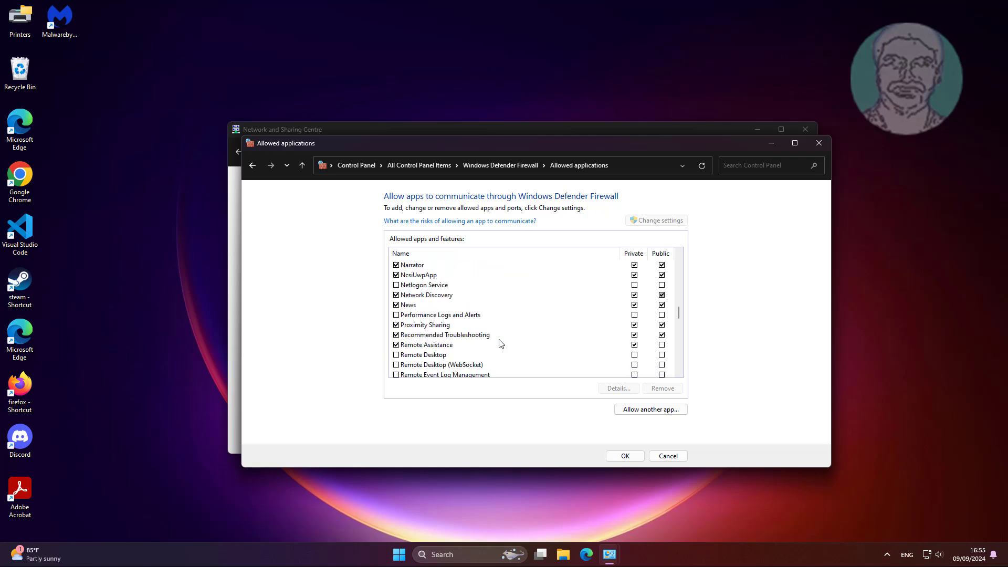
scroll(501, 344, "down", 1)
scroll(501, 344, "down", 1)
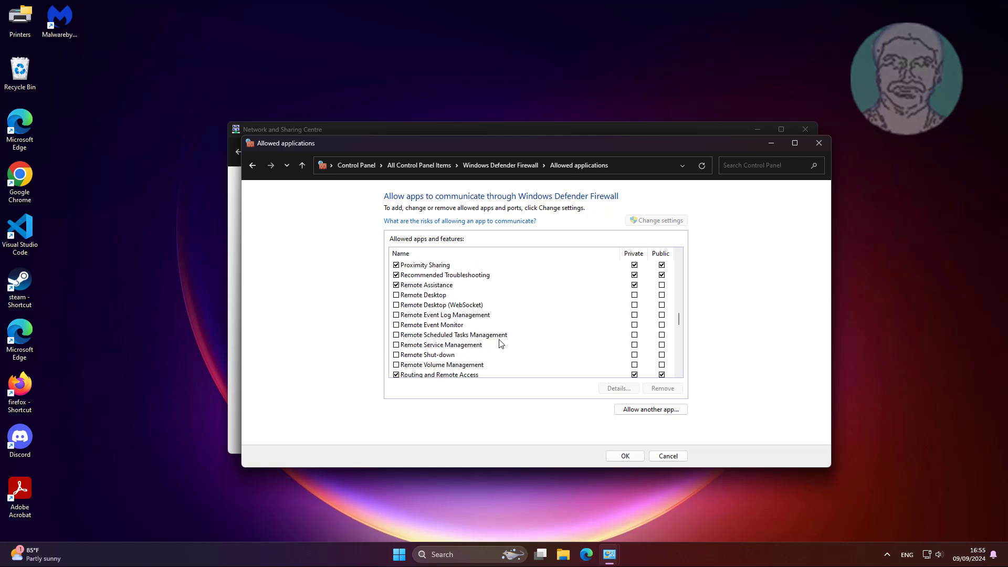
scroll(501, 344, "down", 1)
left_click(435, 349)
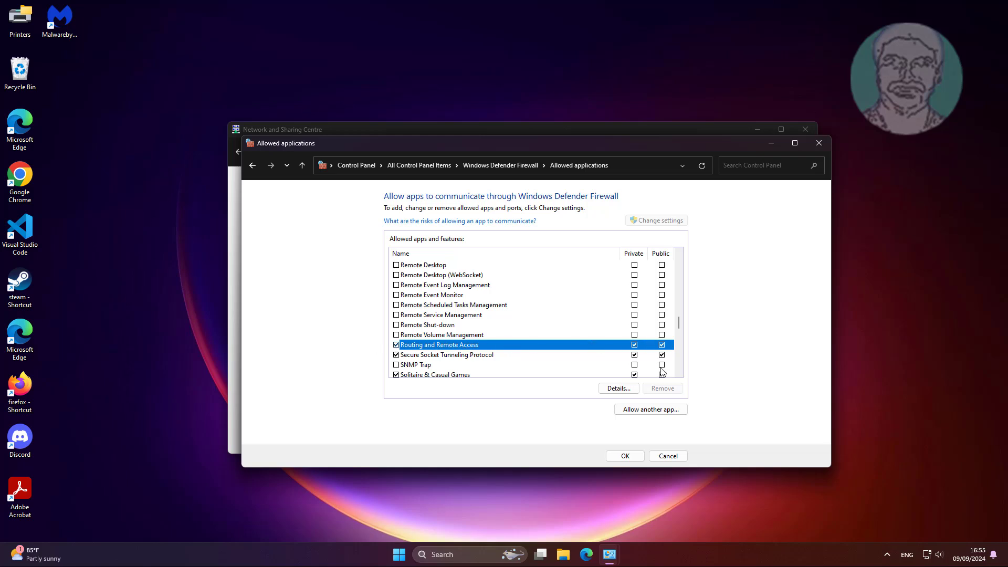
left_click(626, 456)
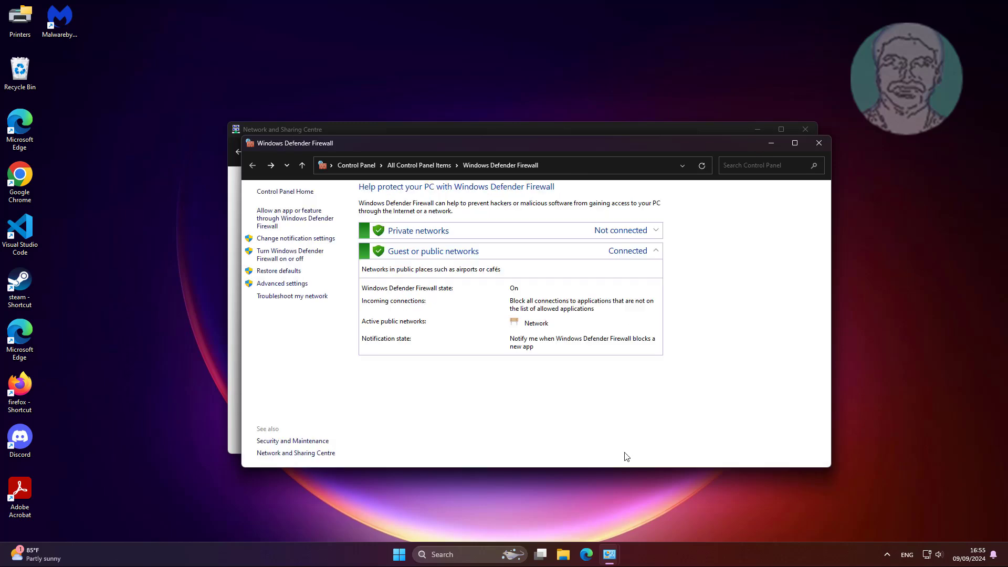
left_click(819, 143)
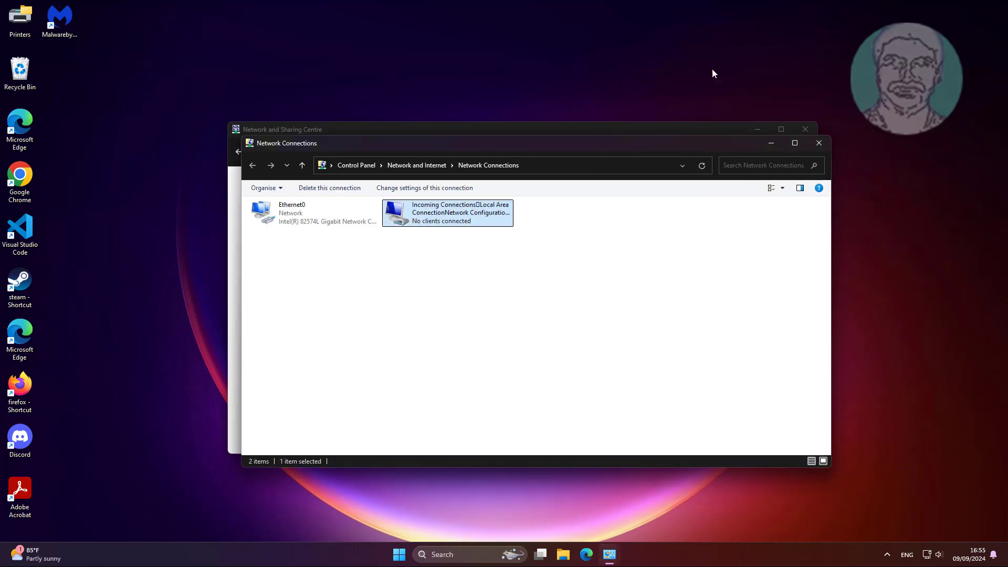
left_click(468, 556)
- On the client PC, launch Control Panel and go to Network and Sharing Center
type("contr")
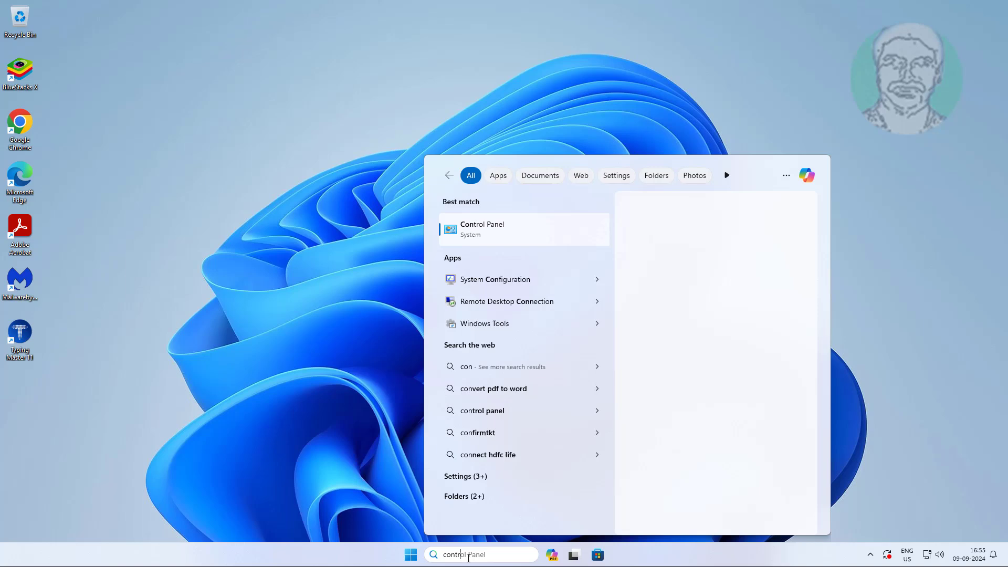
type("ol panel")
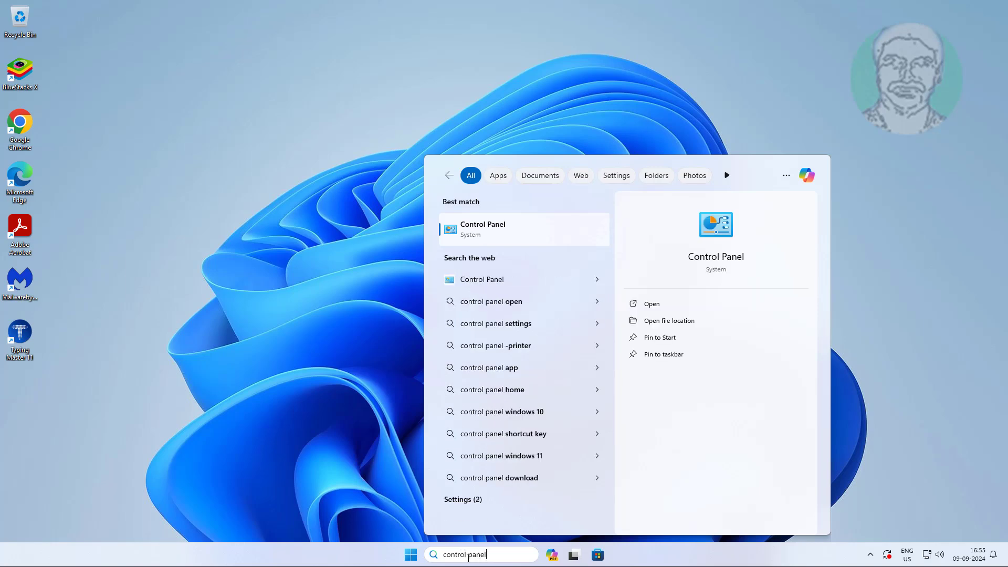
left_click(494, 228)
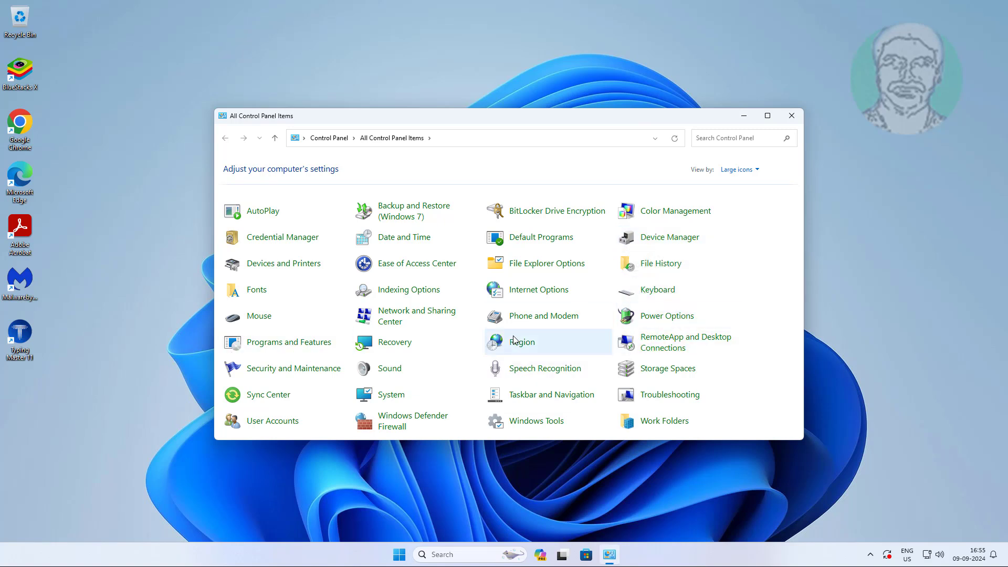
left_click(418, 312)
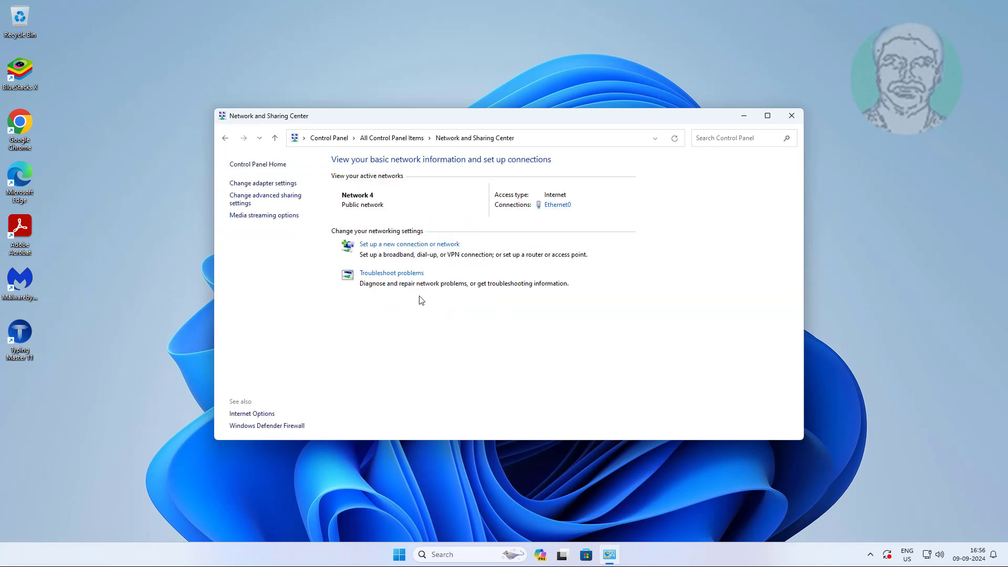
- Start a new workplace connection using a VPN over the Internet
left_click(426, 245)
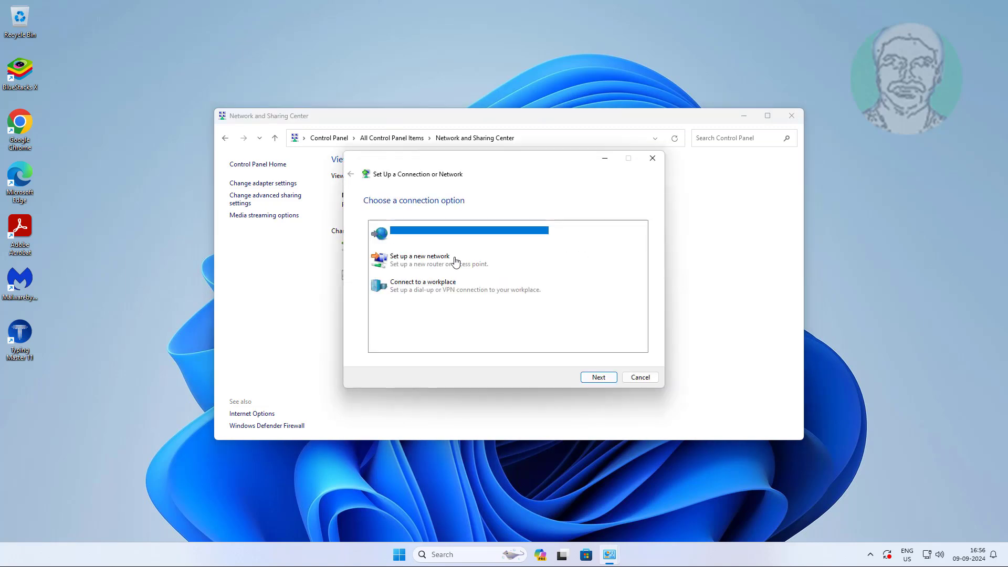
left_click(444, 288)
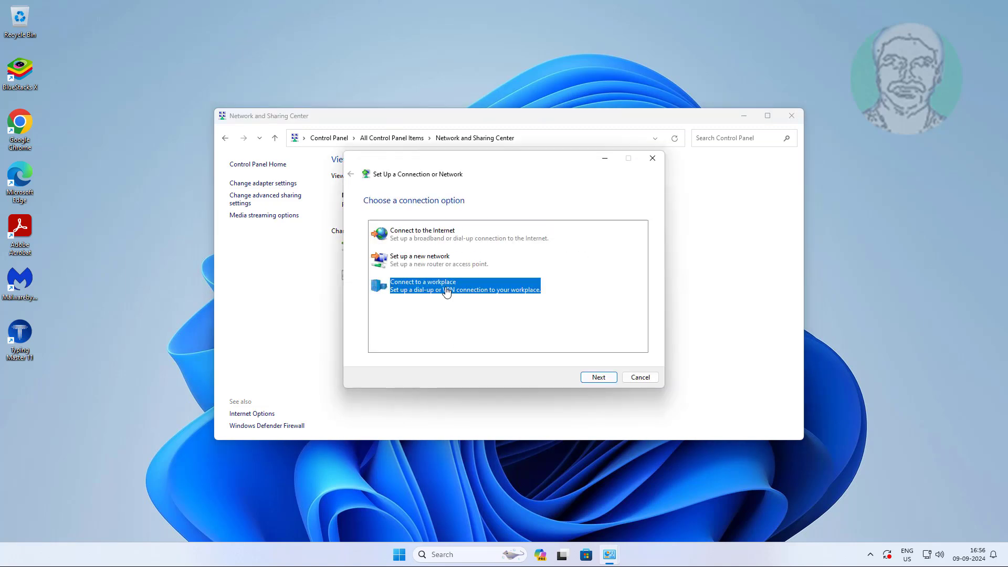
left_click(611, 377)
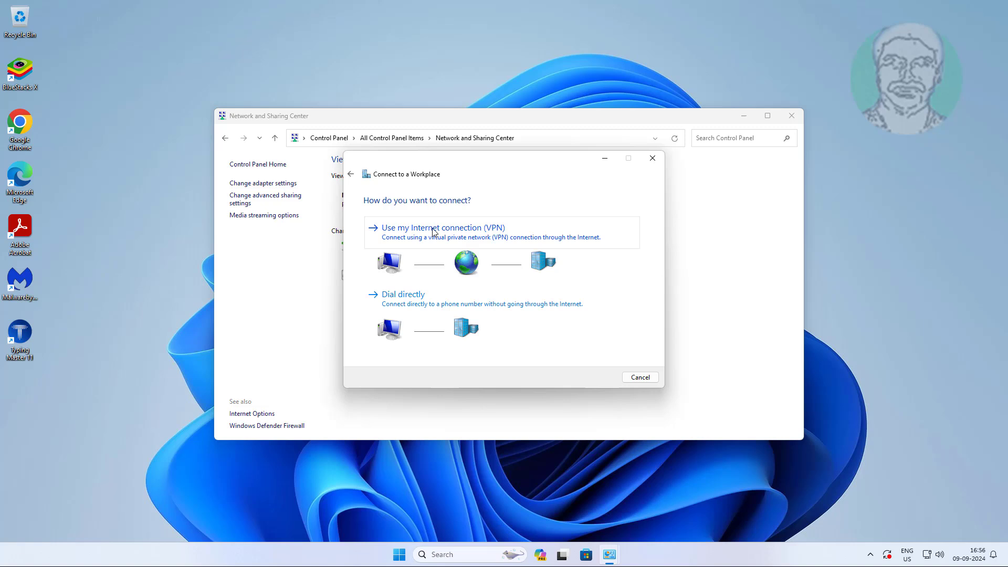
left_click(440, 232)
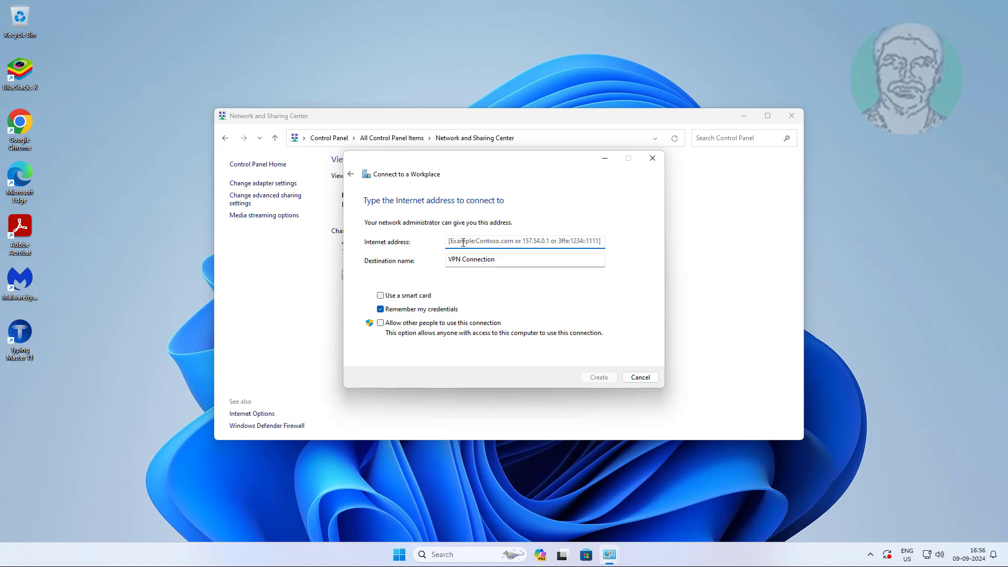
- Enter server address 192.168.227.129 and destination name vpn
left_click(463, 242)
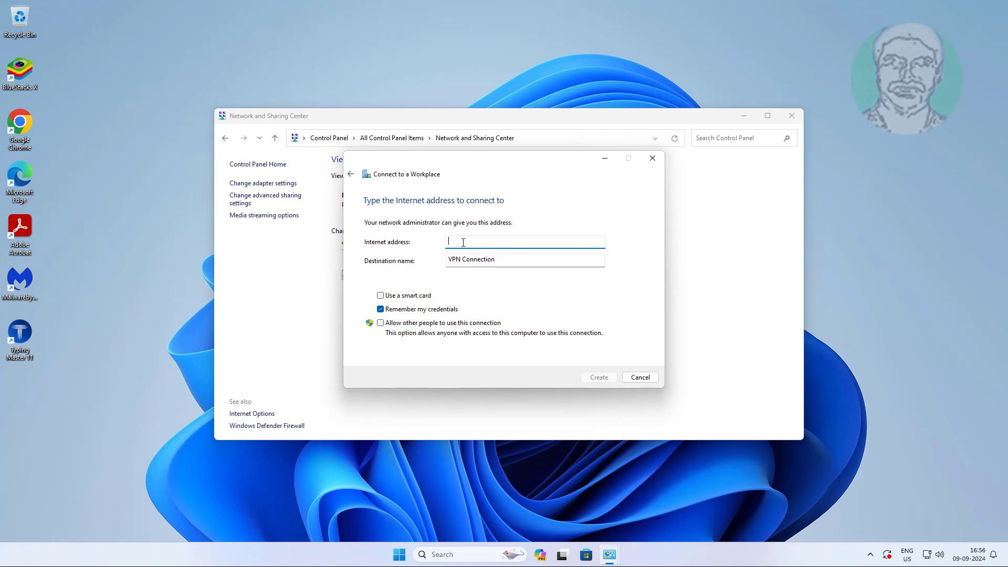
type("192.168.227.129")
left_click(480, 258)
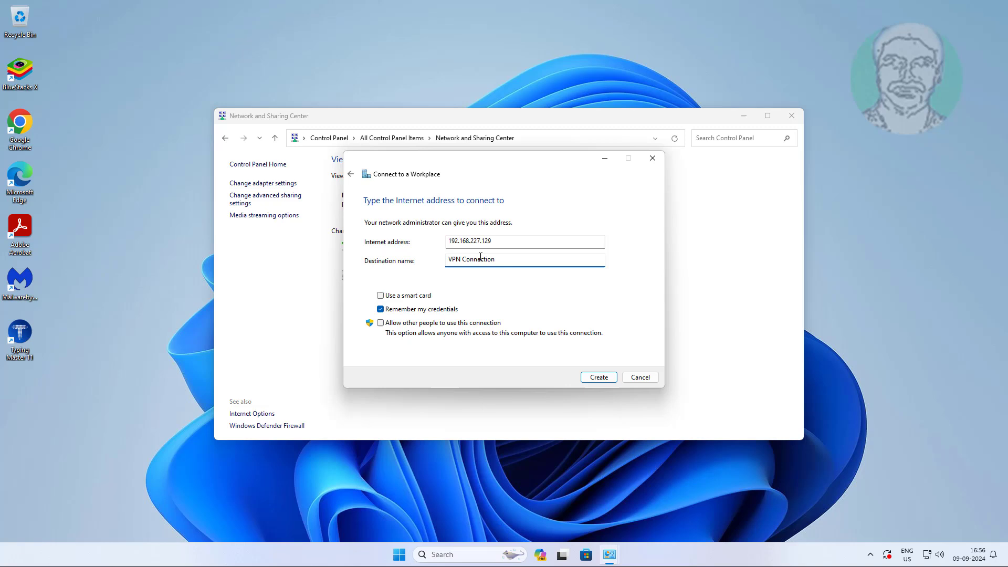
left_click(520, 261)
left_click_drag(521, 261, 439, 252)
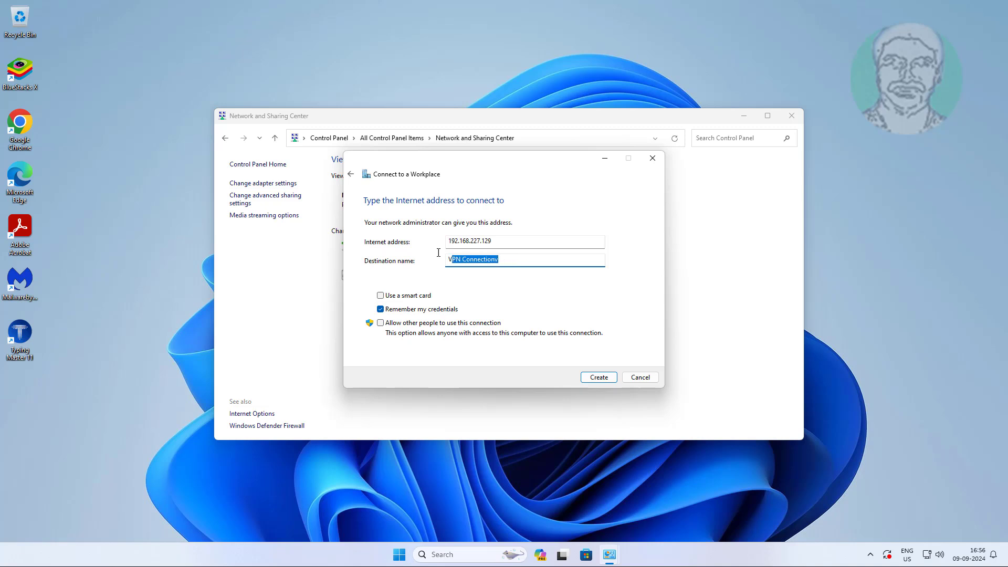
type("vpn")
- Create the vpn connection and start connecting it from Quick Settings
left_click(603, 377)
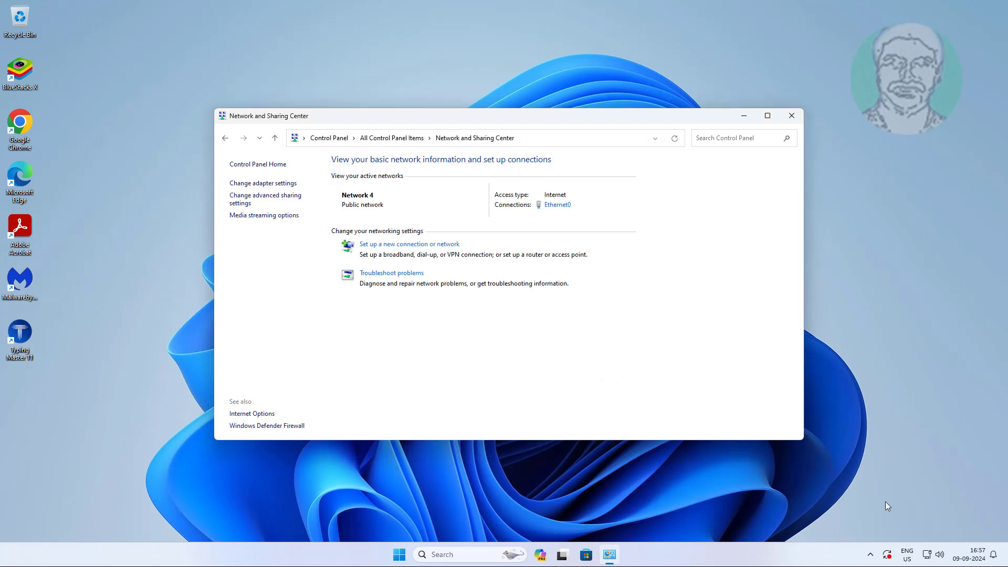
left_click(928, 556)
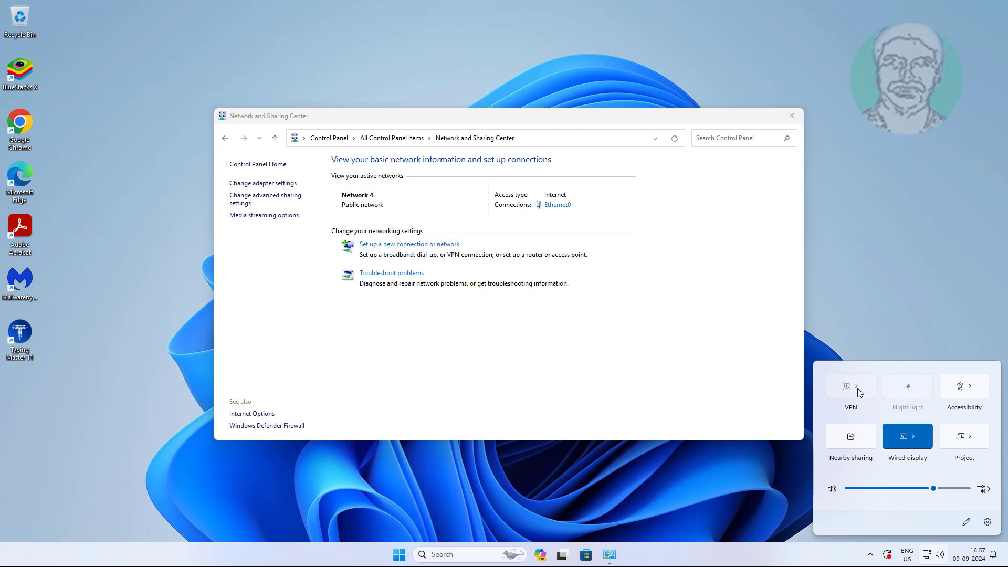
left_click(858, 388)
left_click(856, 367)
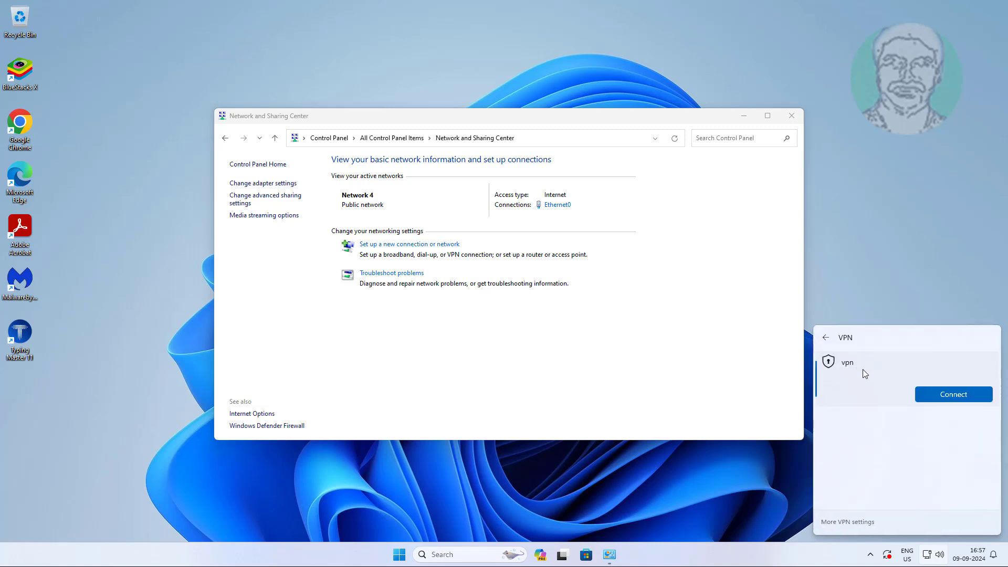
left_click(945, 398)
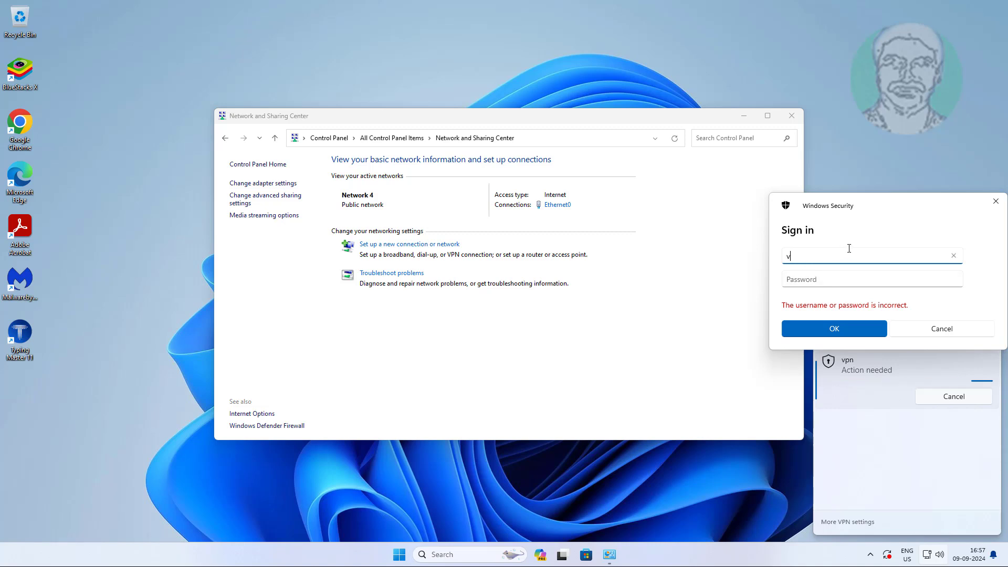
type("vpn")
key("Tab")
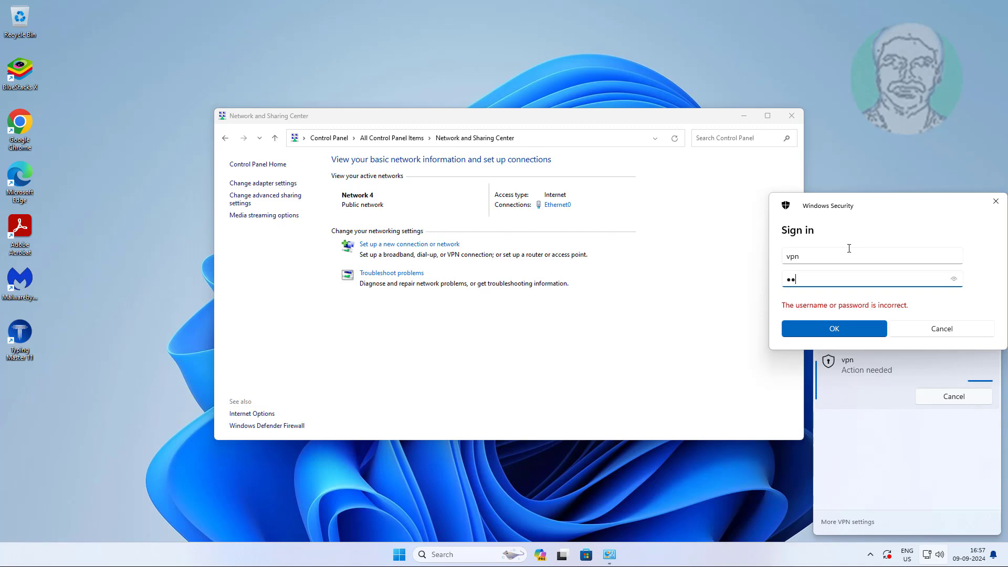
left_click(828, 329)
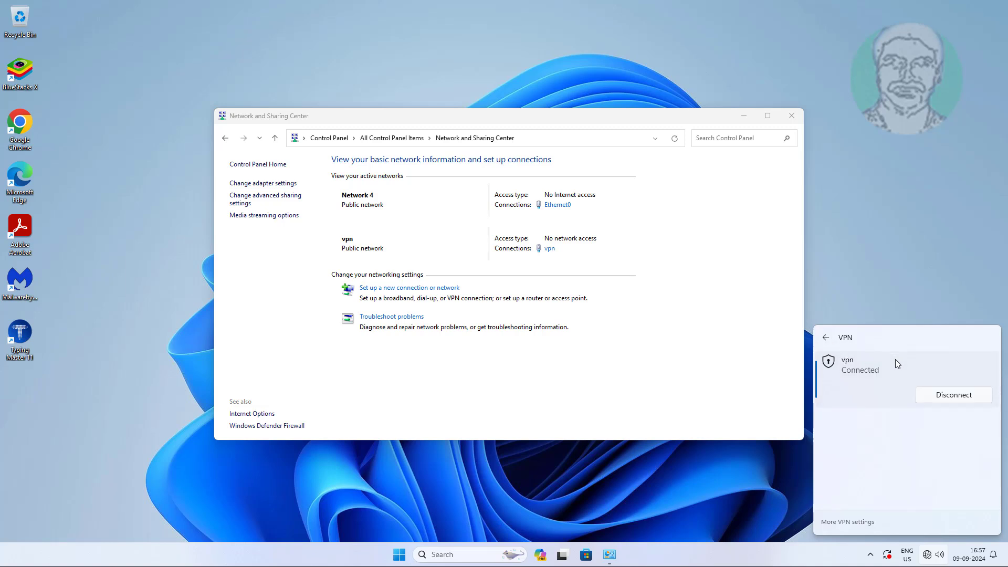
- Dismiss Quick Settings and select the vpn adapter in Network Connections
left_click(798, 491)
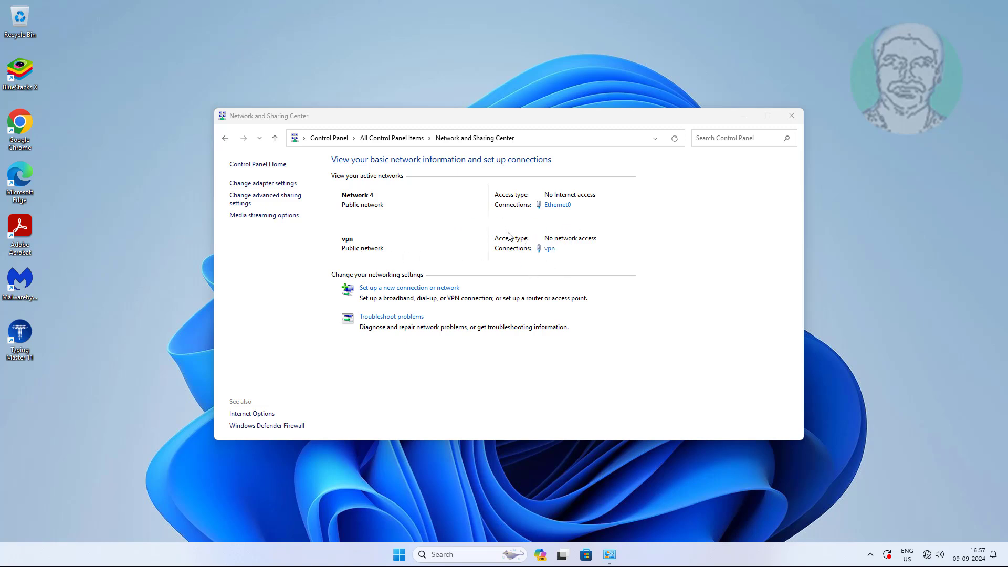
left_click(280, 184)
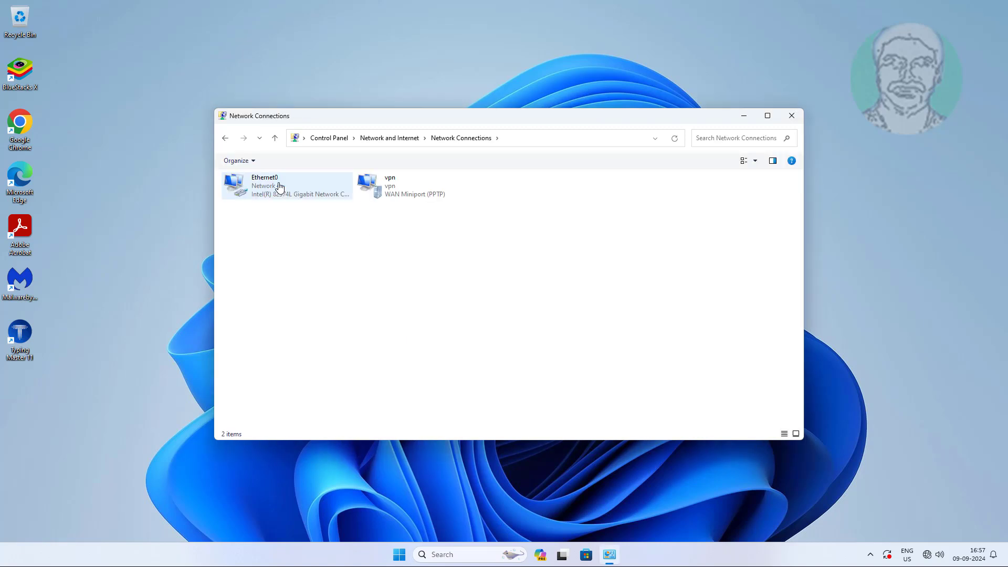
left_click(405, 197)
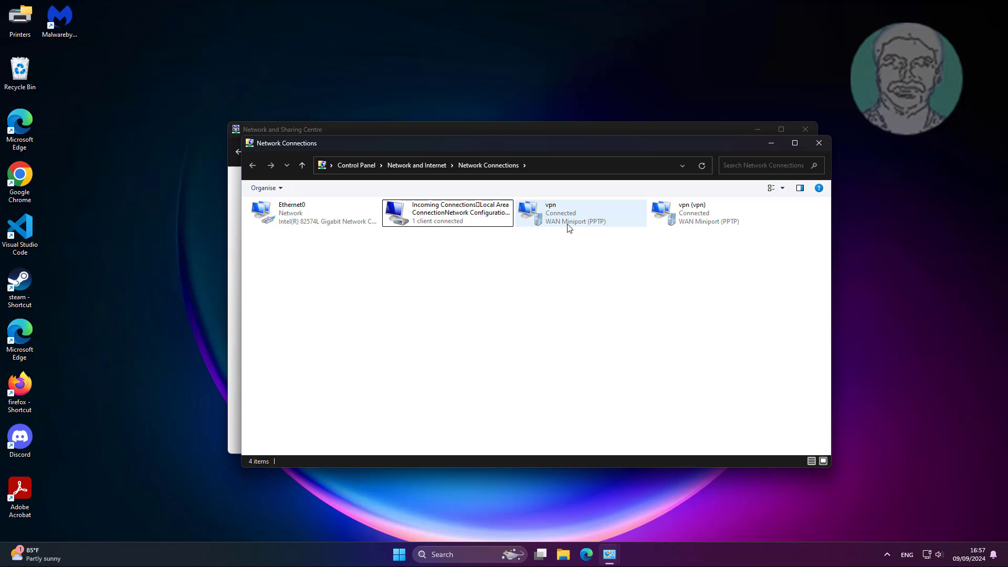
- View the vpn (vpn) Status dialog, close it, and deselect the connection
double_click(700, 223)
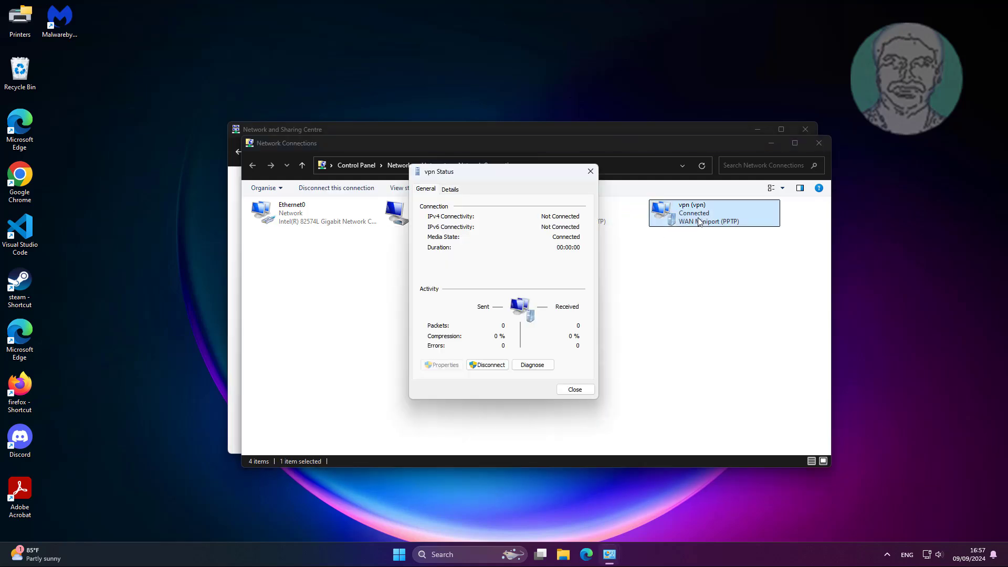
left_click(574, 389)
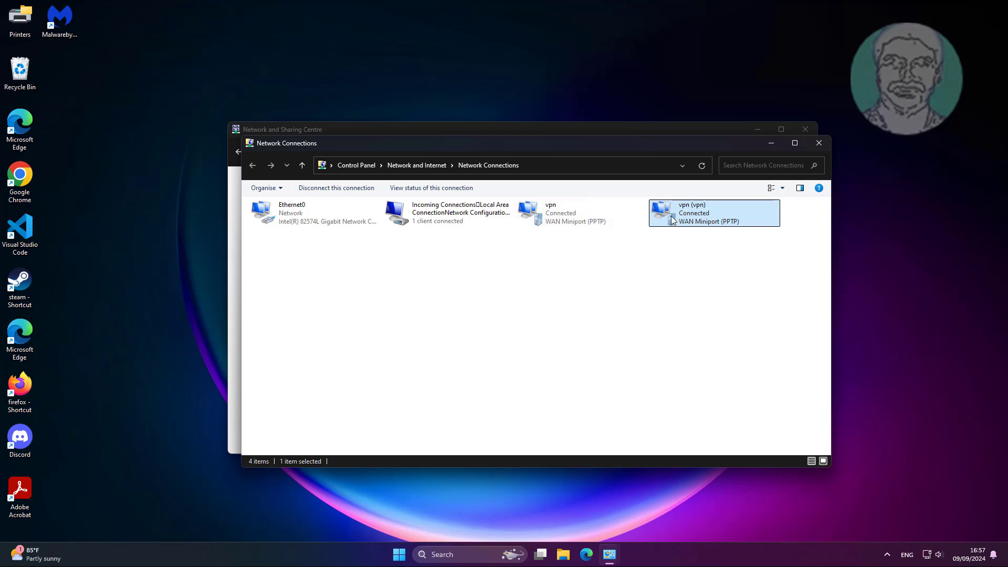
left_click(707, 293)
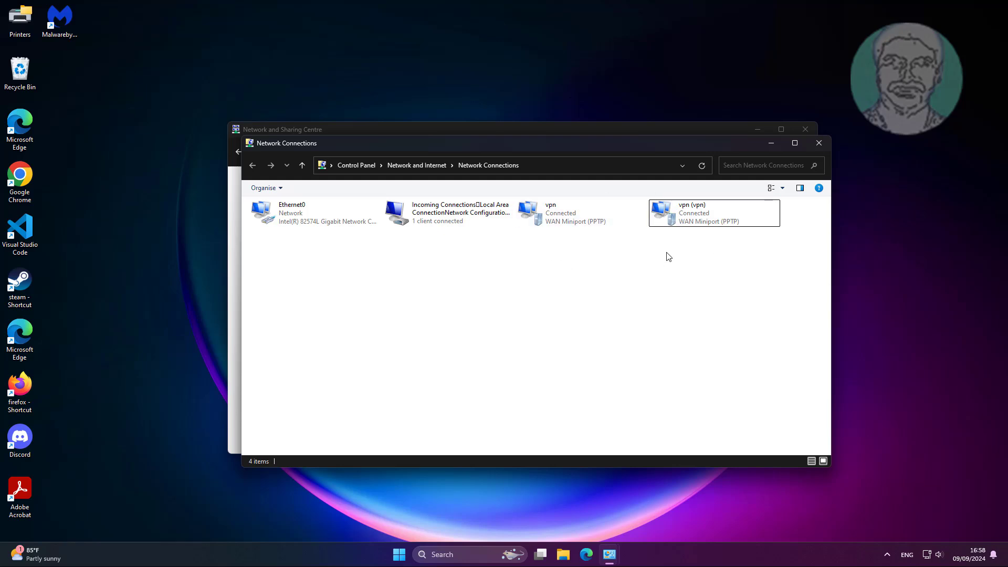
left_click(820, 147)
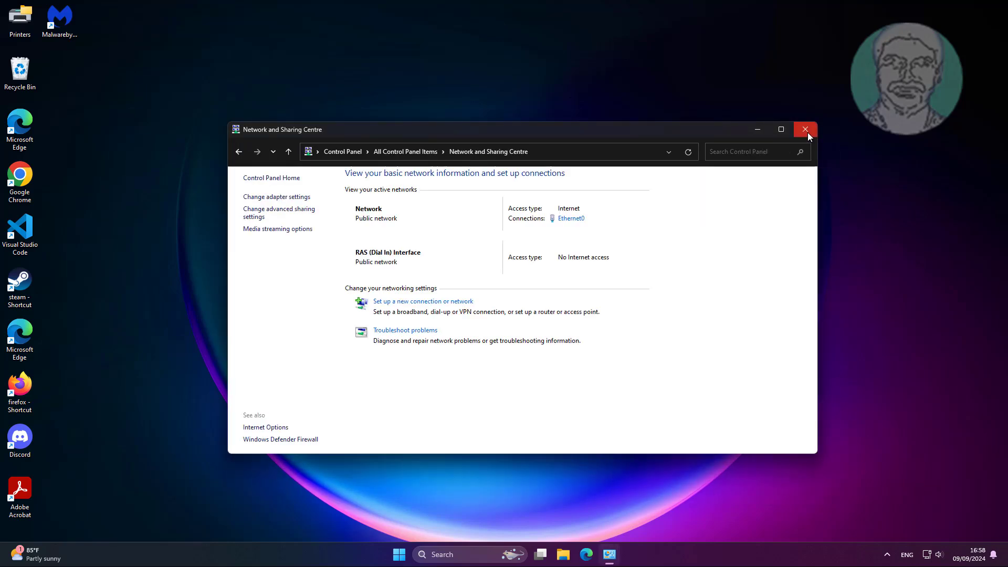